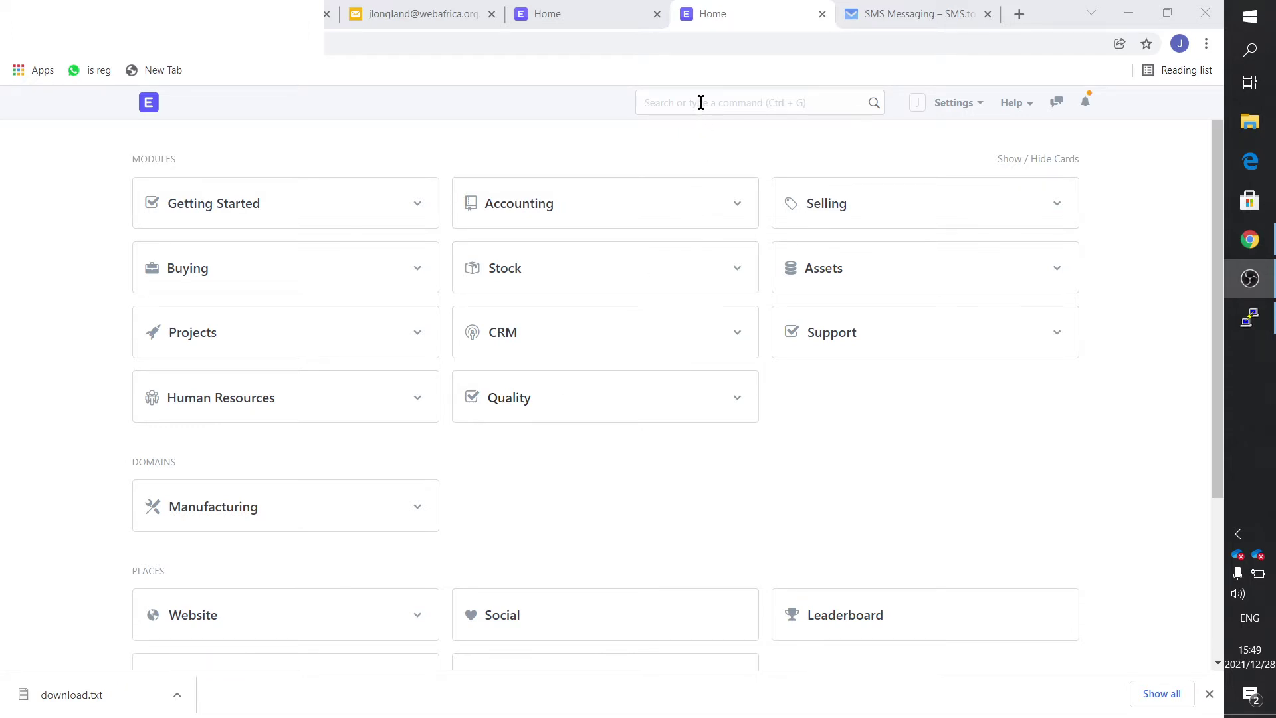
scroll(472, 539, down, 4)
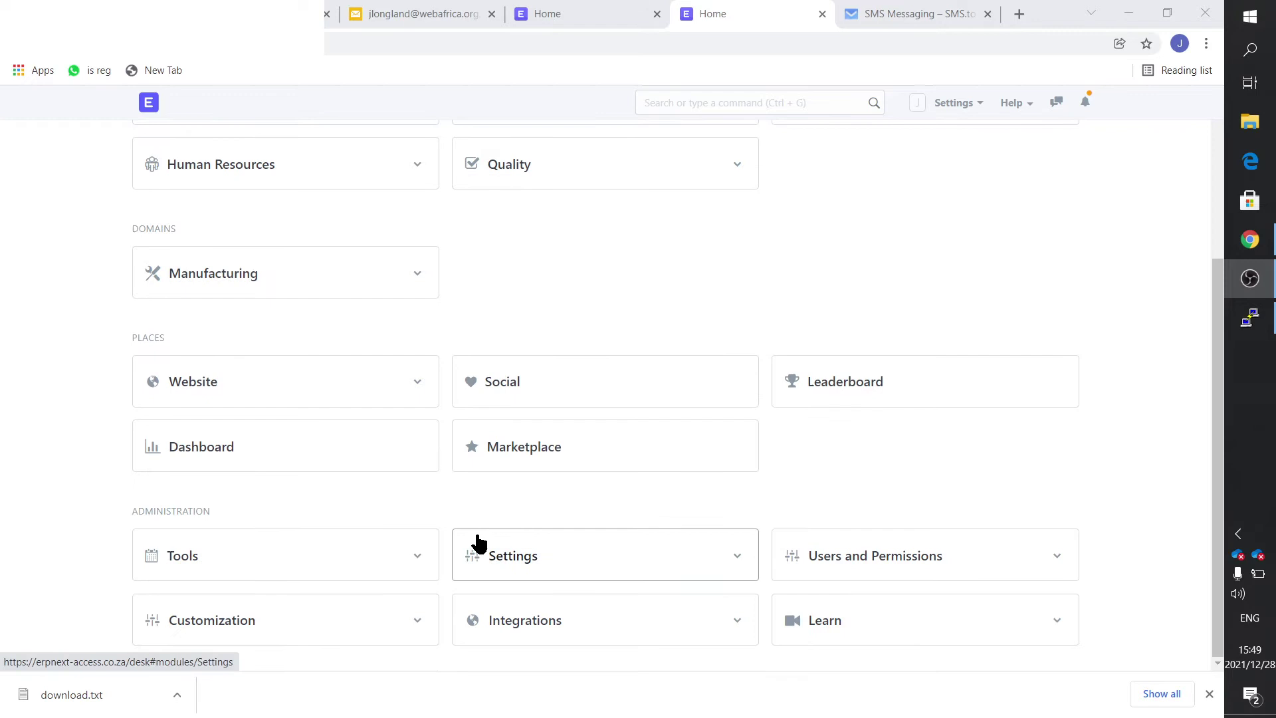
click(536, 564)
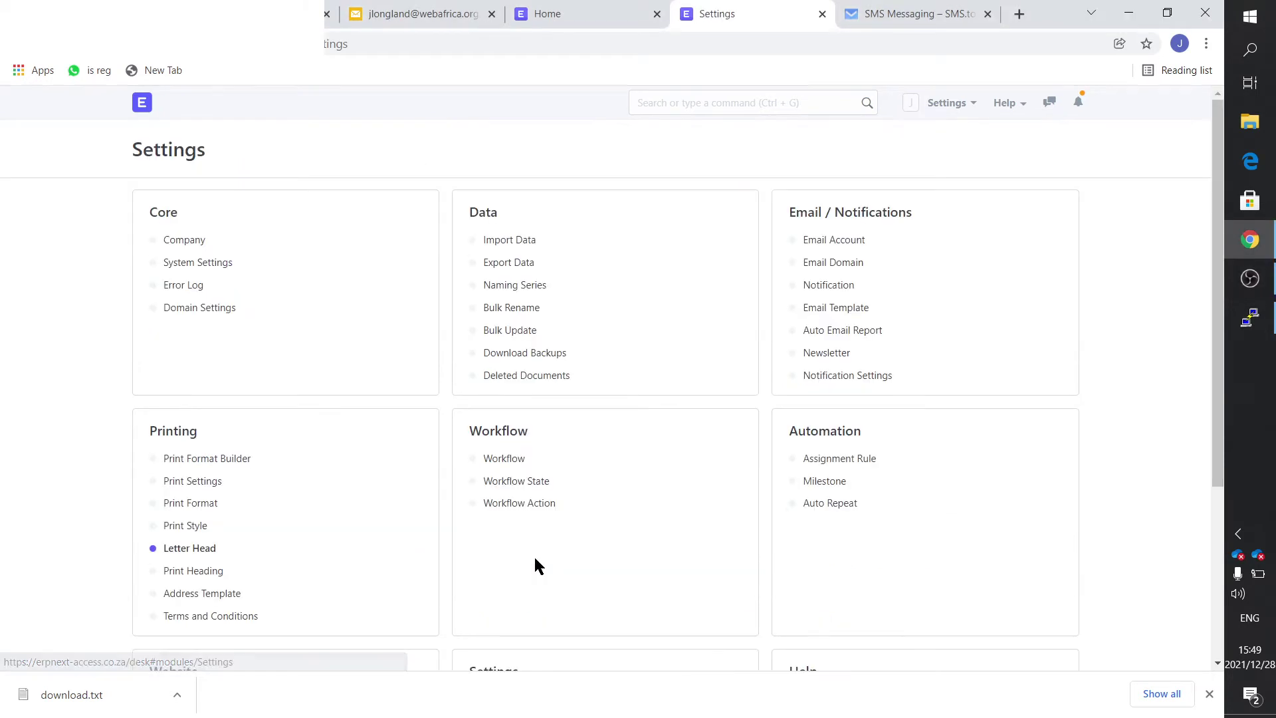
click(210, 269)
scroll(384, 439, down, 1)
scroll(384, 439, down, 1)
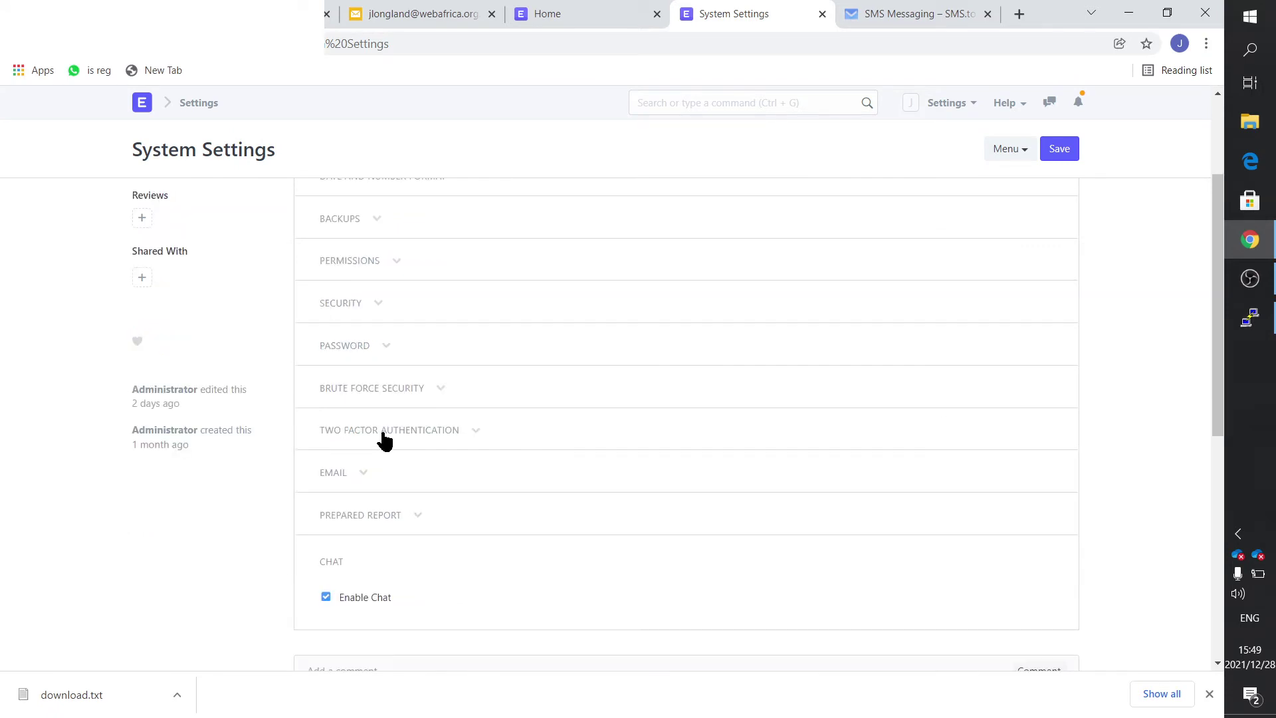
click(477, 439)
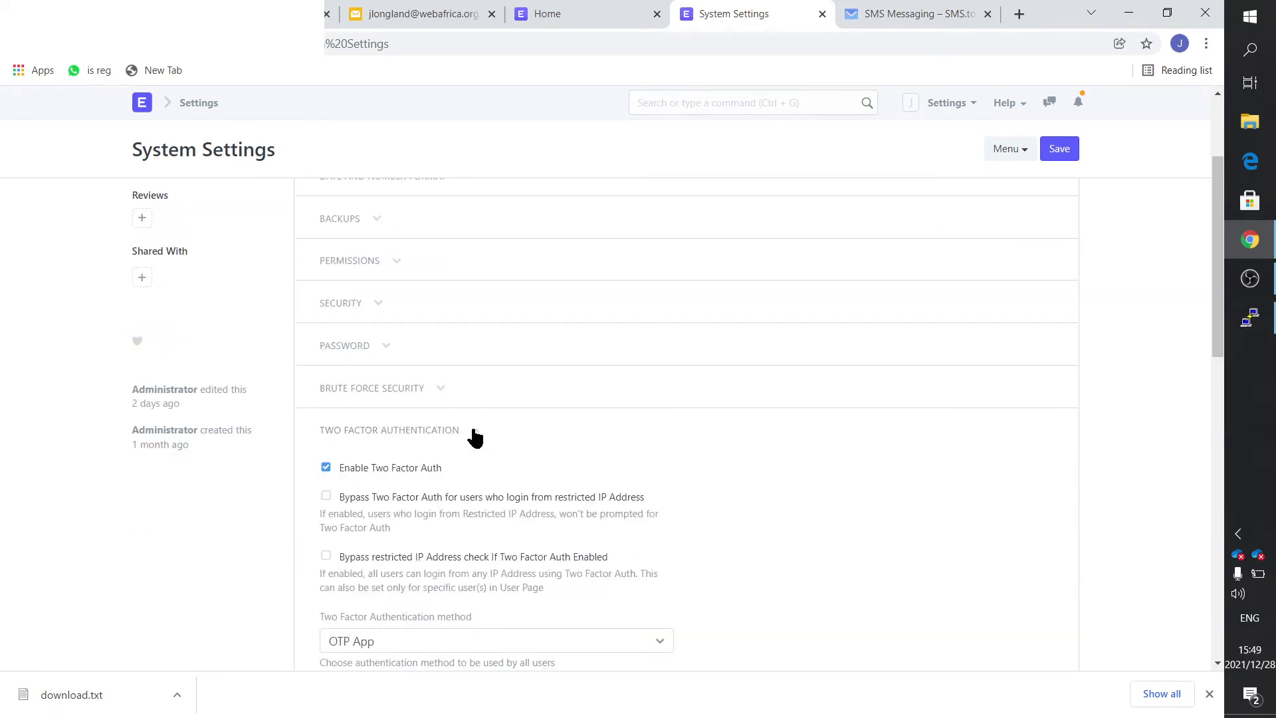
scroll(458, 499, down, 2)
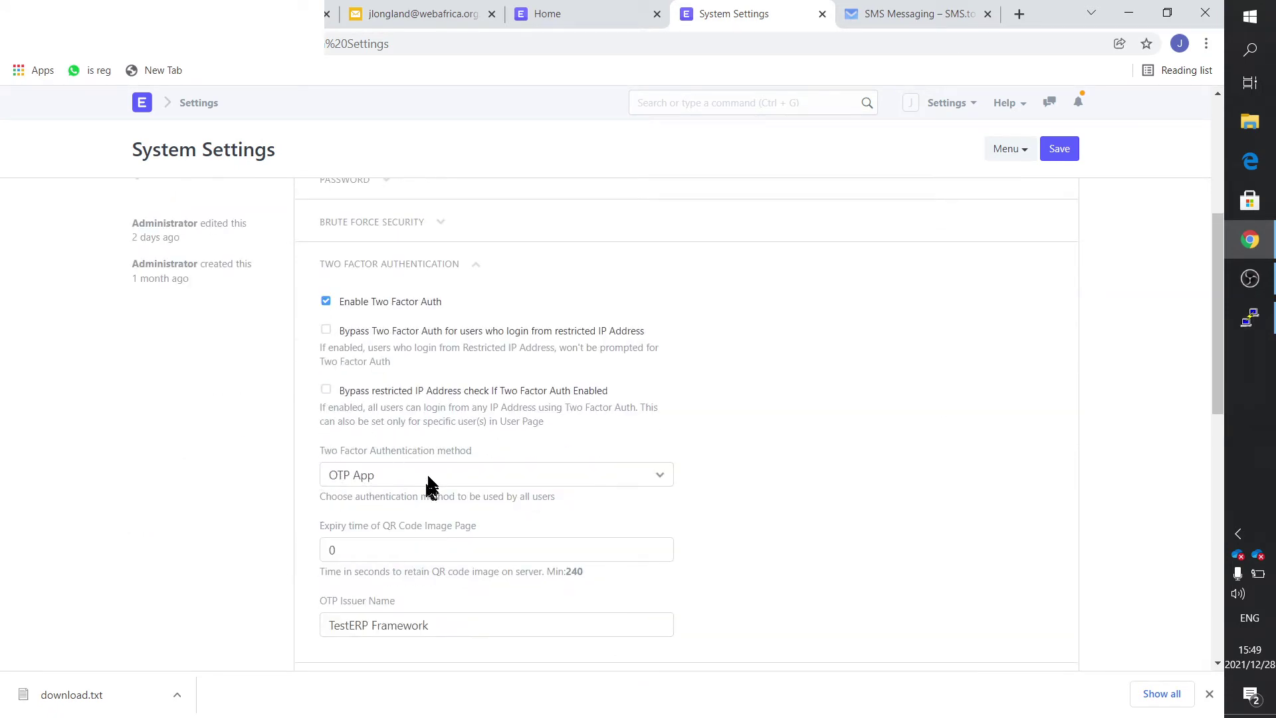
click(429, 474)
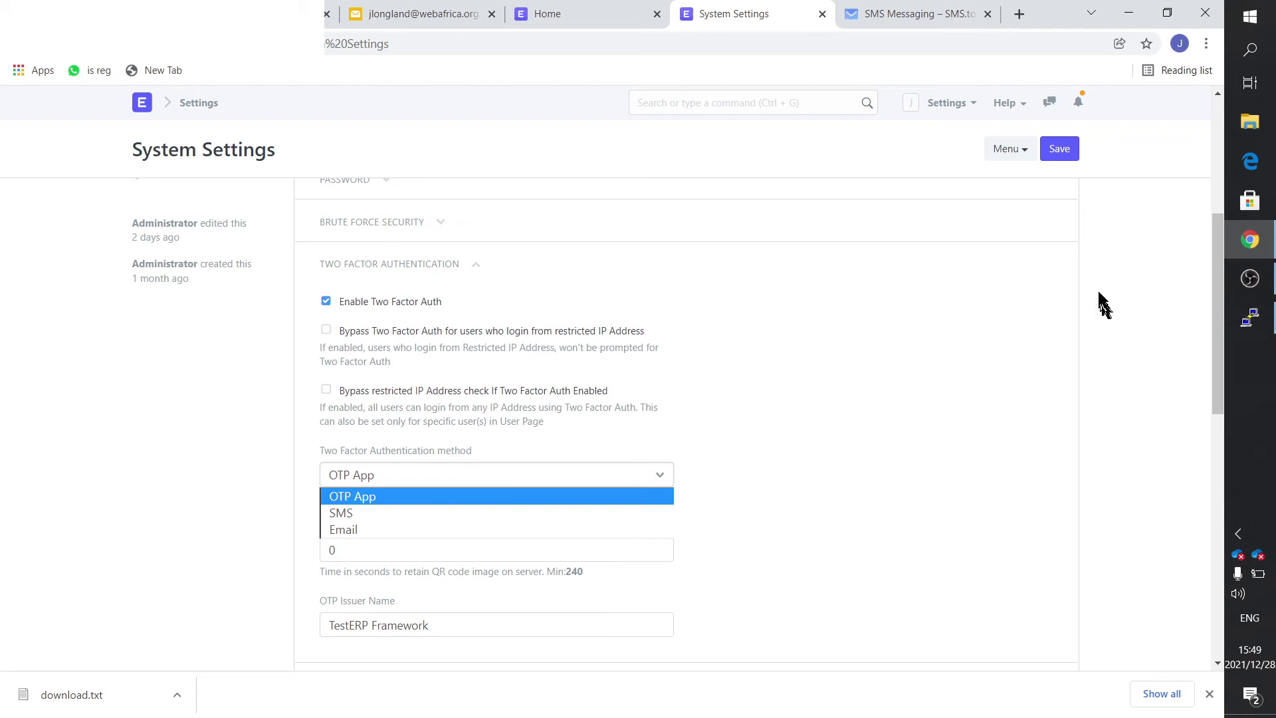
click(139, 102)
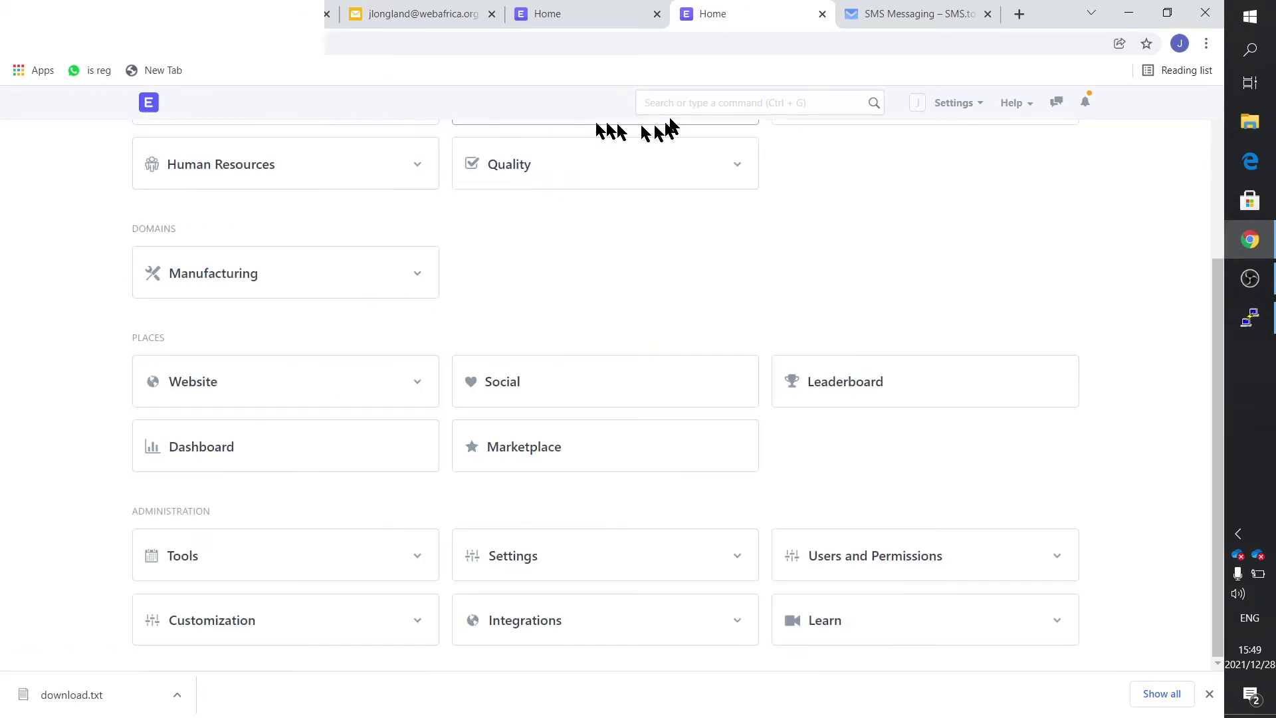
click(689, 107)
click(893, 262)
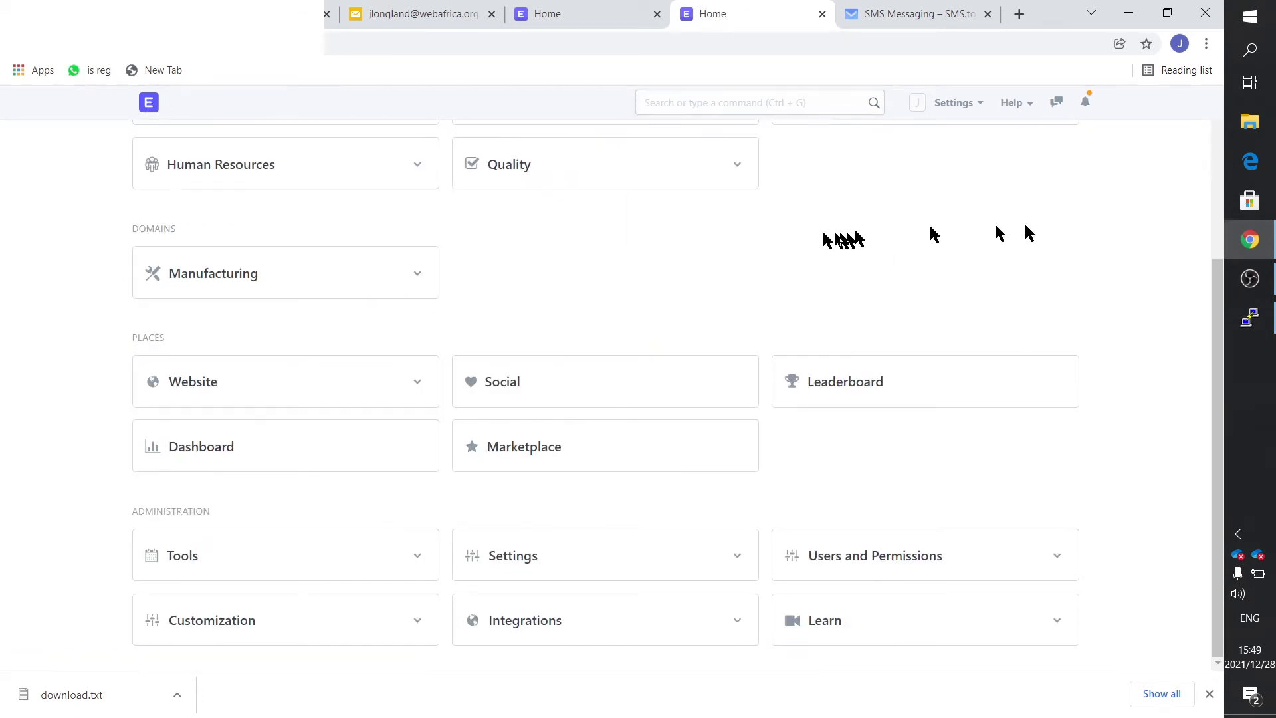
click(528, 565)
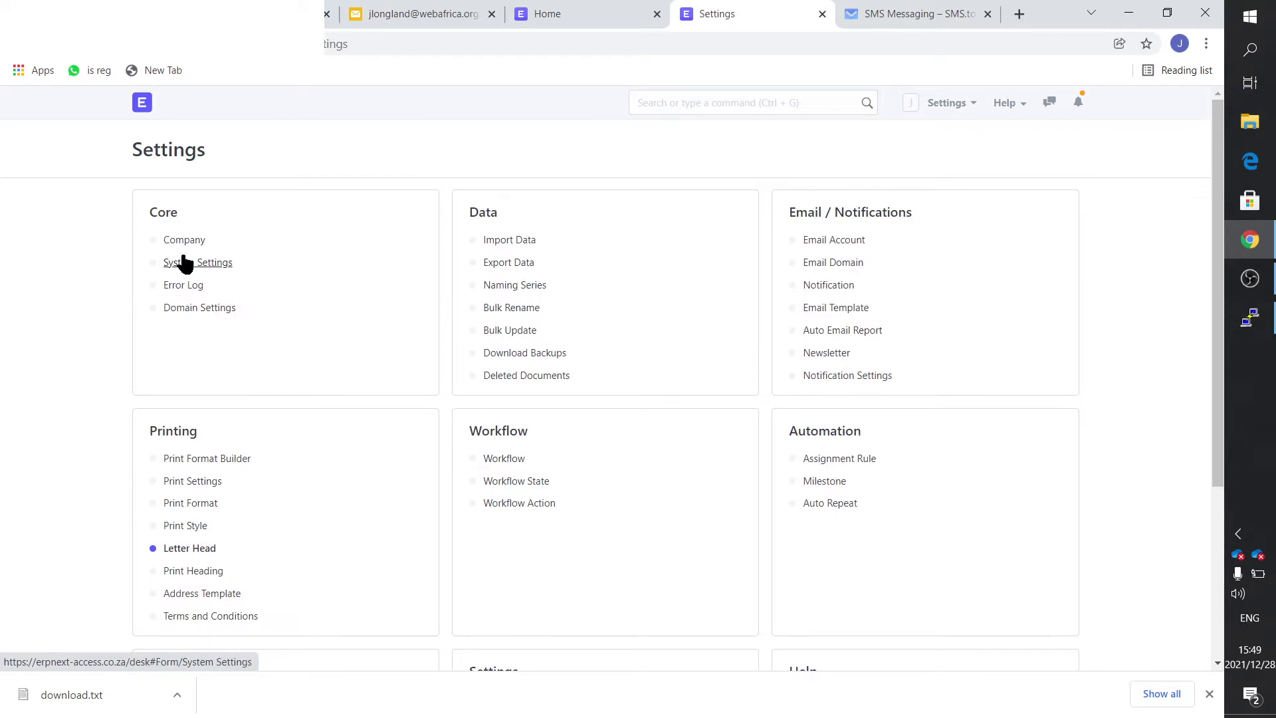
click(193, 263)
scroll(279, 349, down, 1)
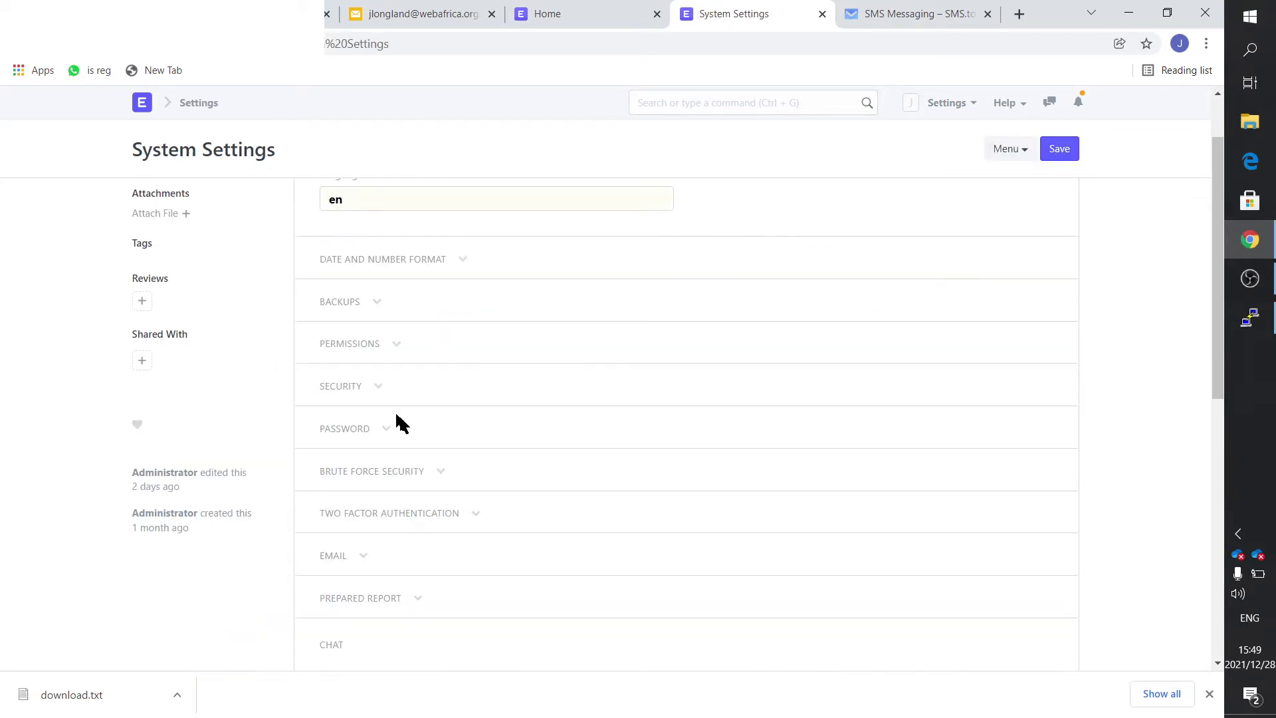
click(472, 517)
scroll(475, 519, down, 2)
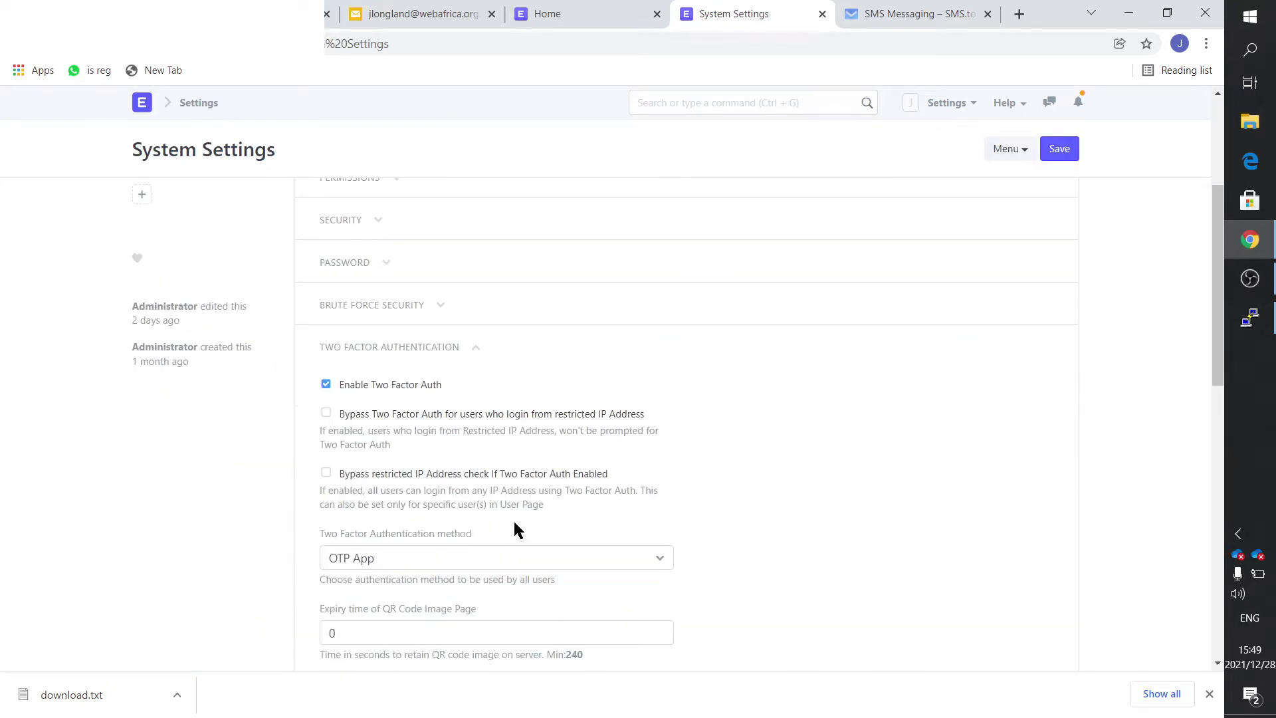
click(142, 102)
Step: Search 'sms set' and open SMS Settings, showing the SMS.to gateway and sender_id ERPNExtTD
click(711, 103)
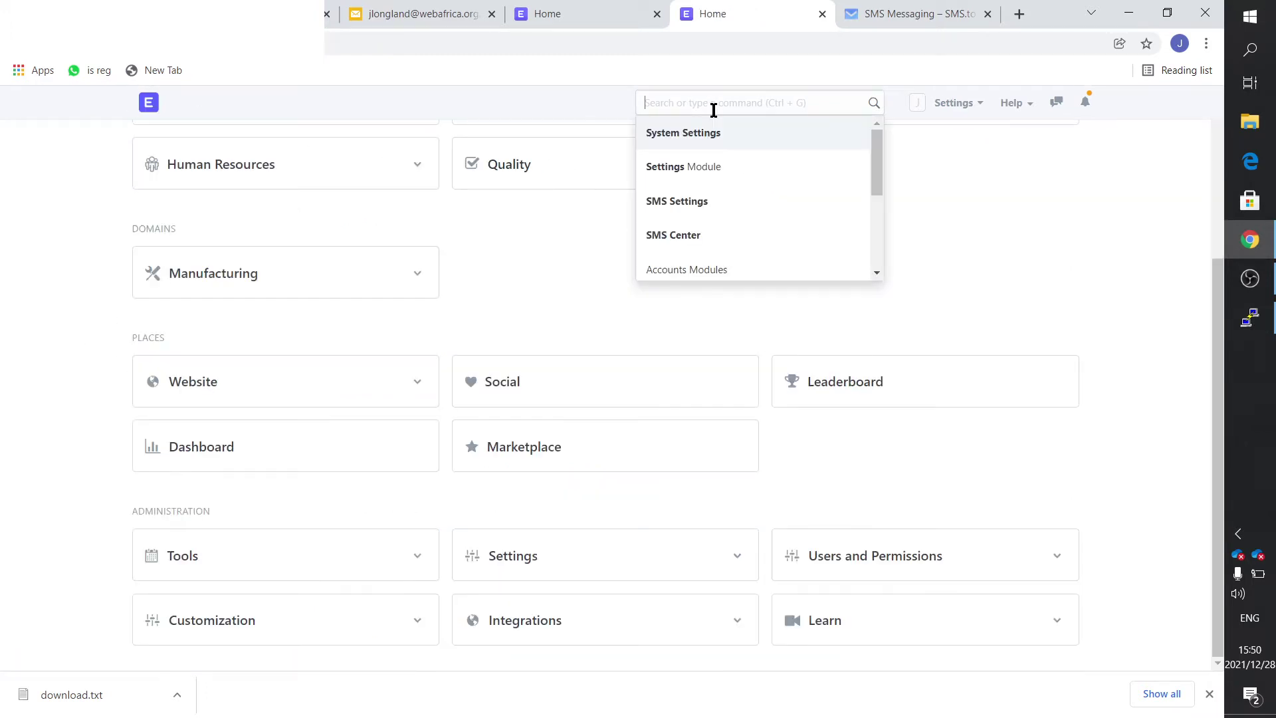
text(sms set)
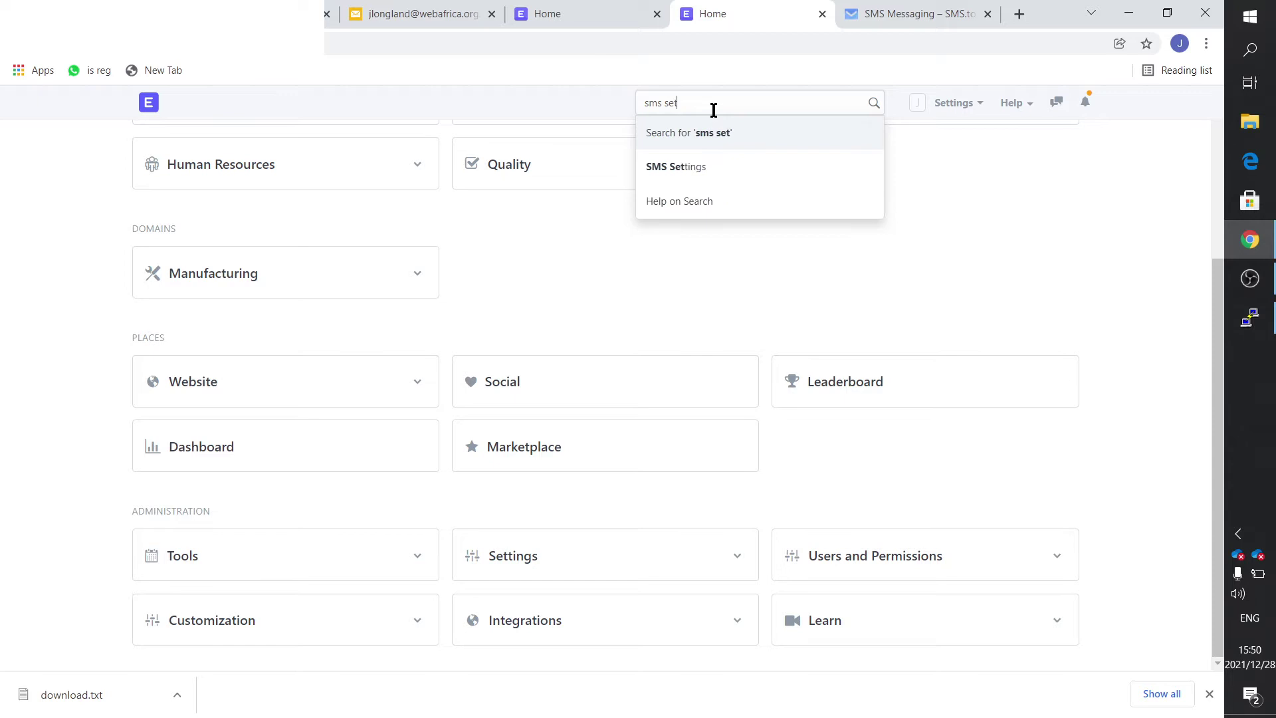
click(696, 166)
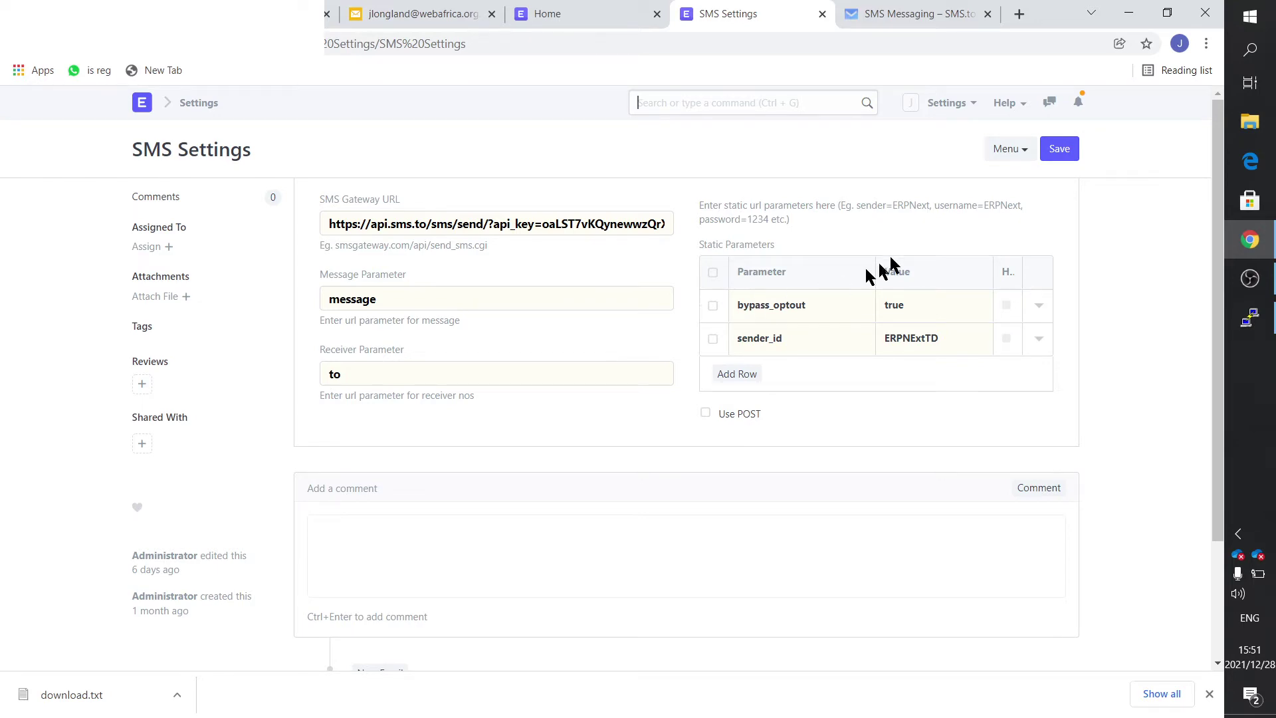
Step: Switch to the SMS.to API docs and scroll to the Send single message reference
click(904, 20)
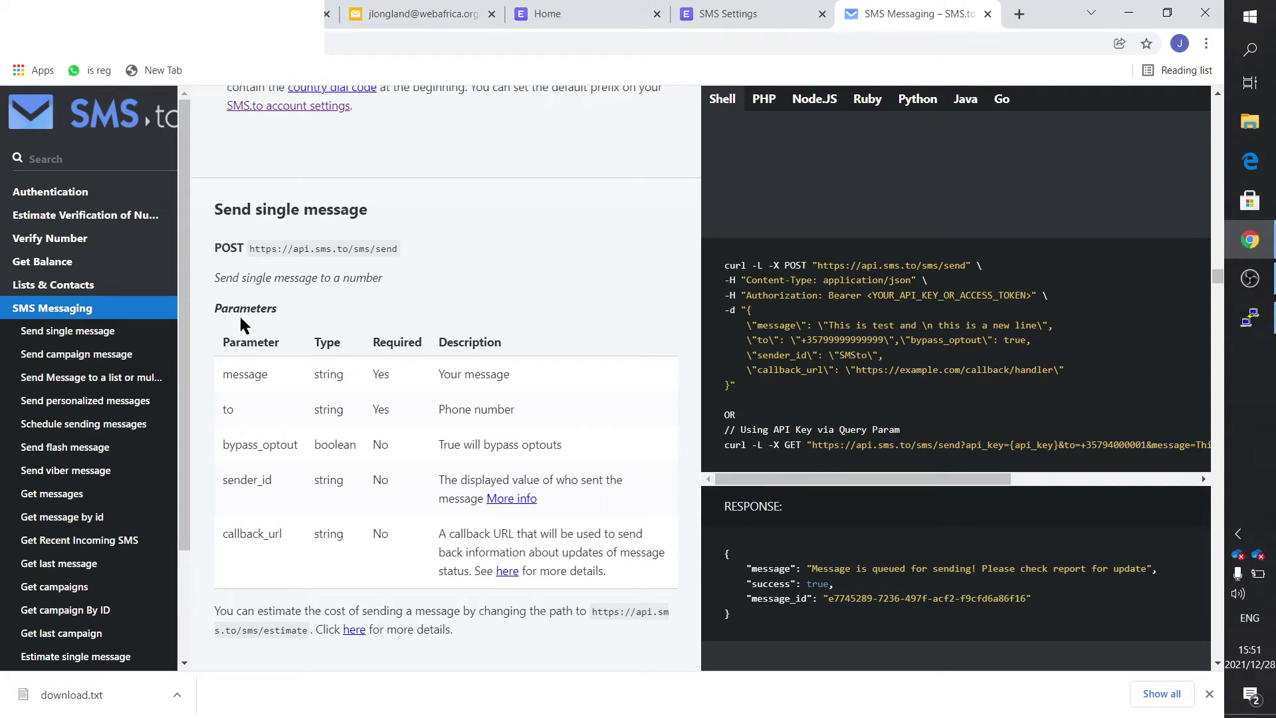
scroll(392, 342, up, 7)
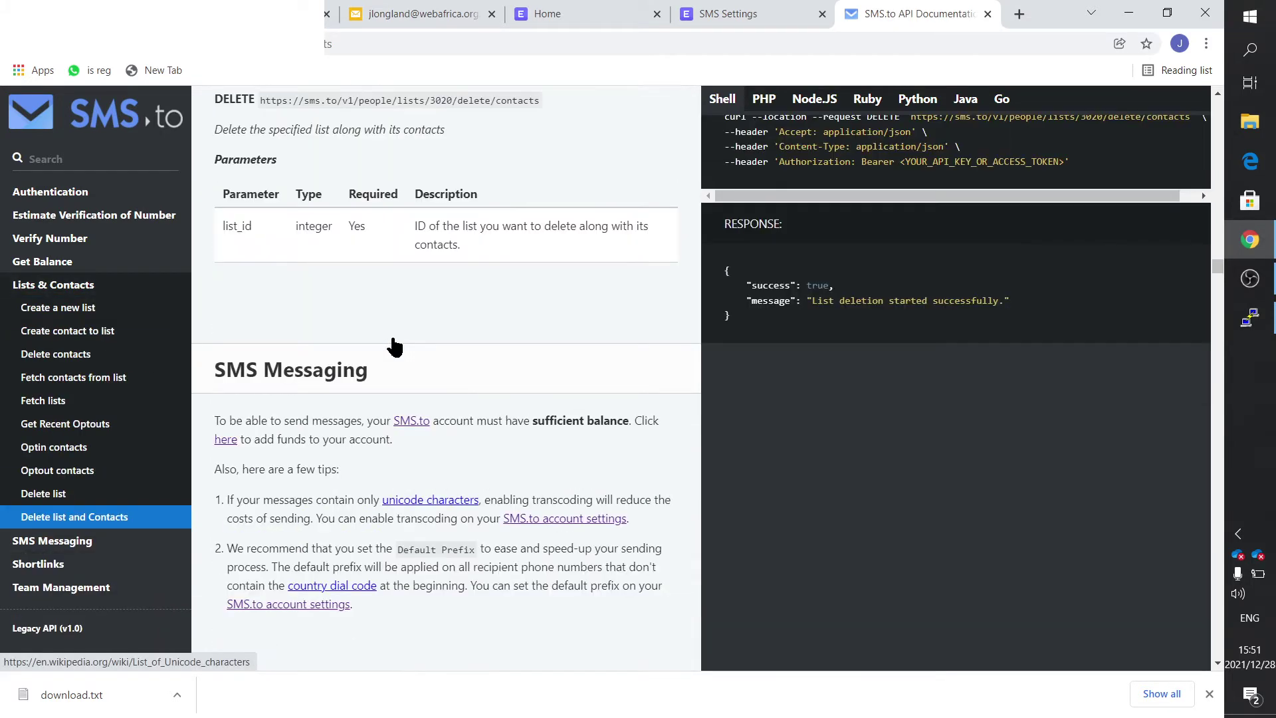
scroll(394, 345, up, 15)
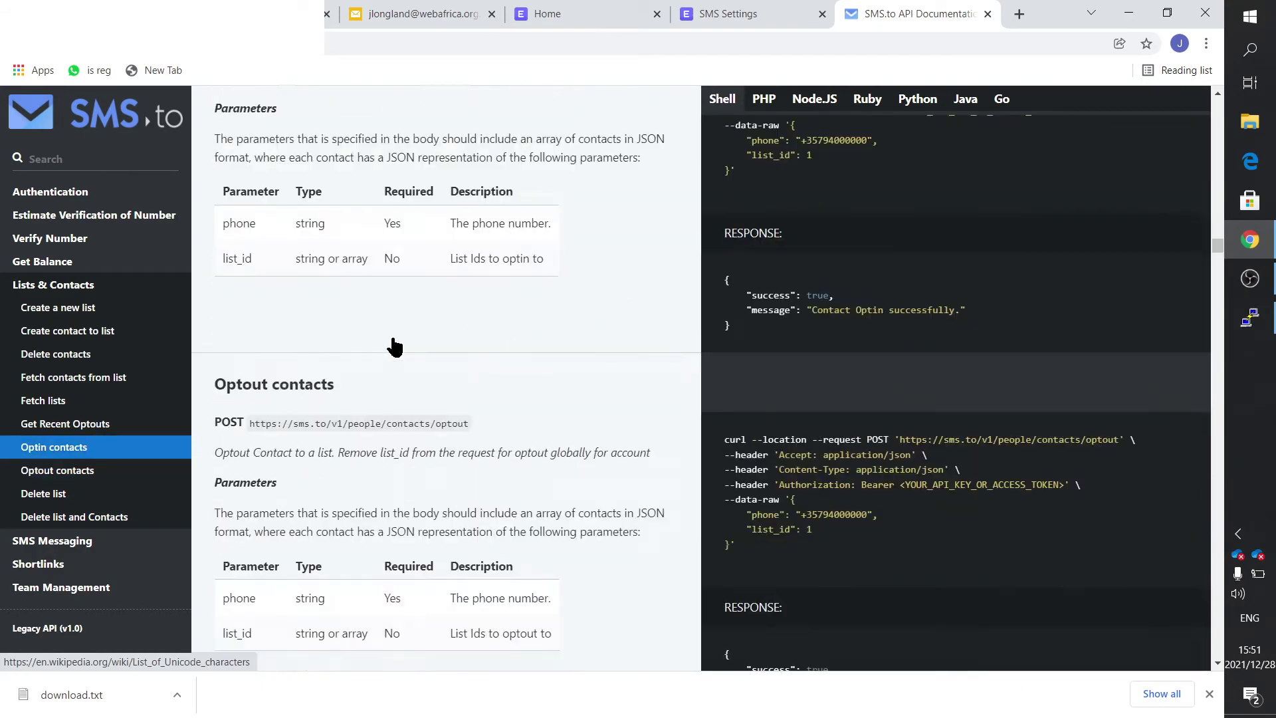
scroll(394, 346, up, 11)
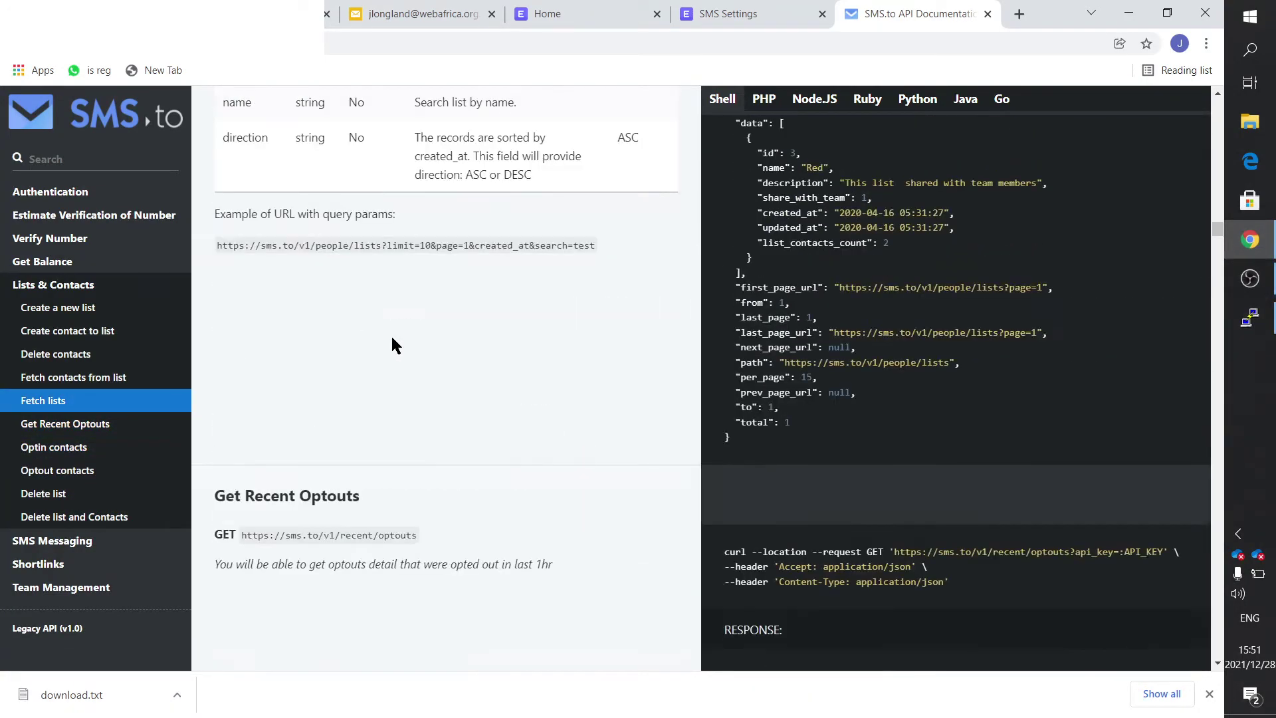
scroll(392, 344, down, 14)
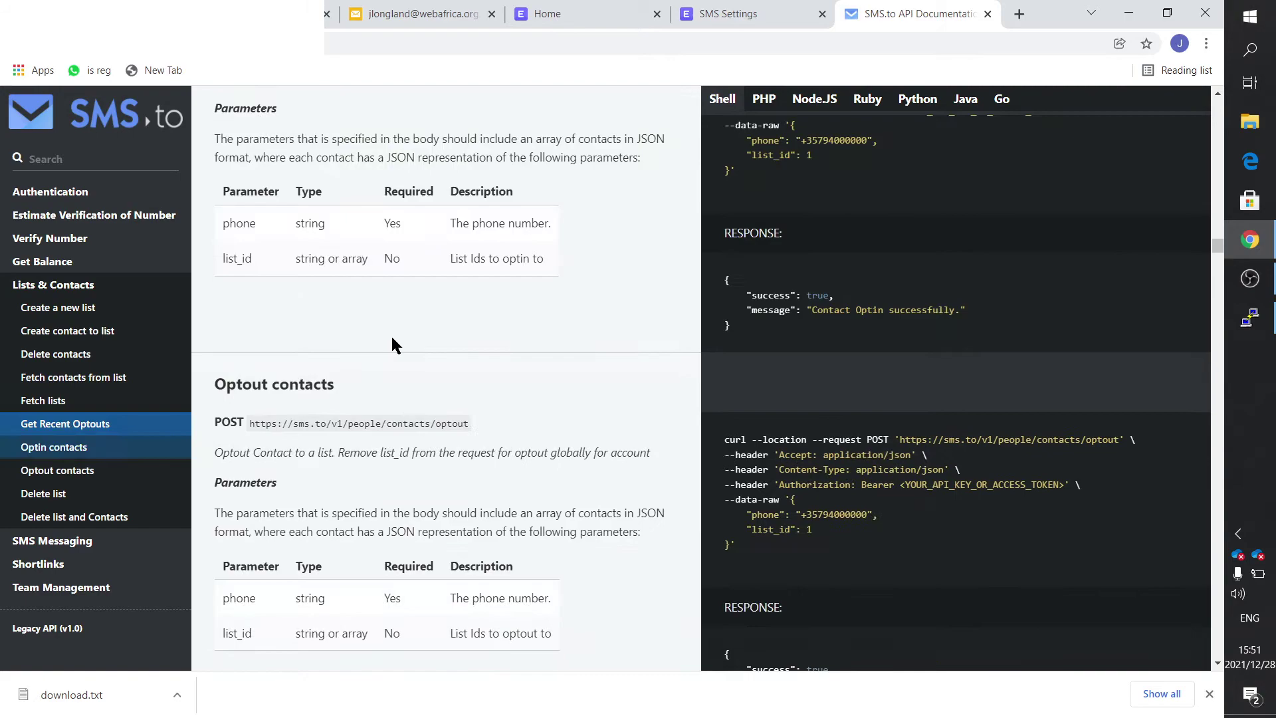
scroll(392, 340, down, 20)
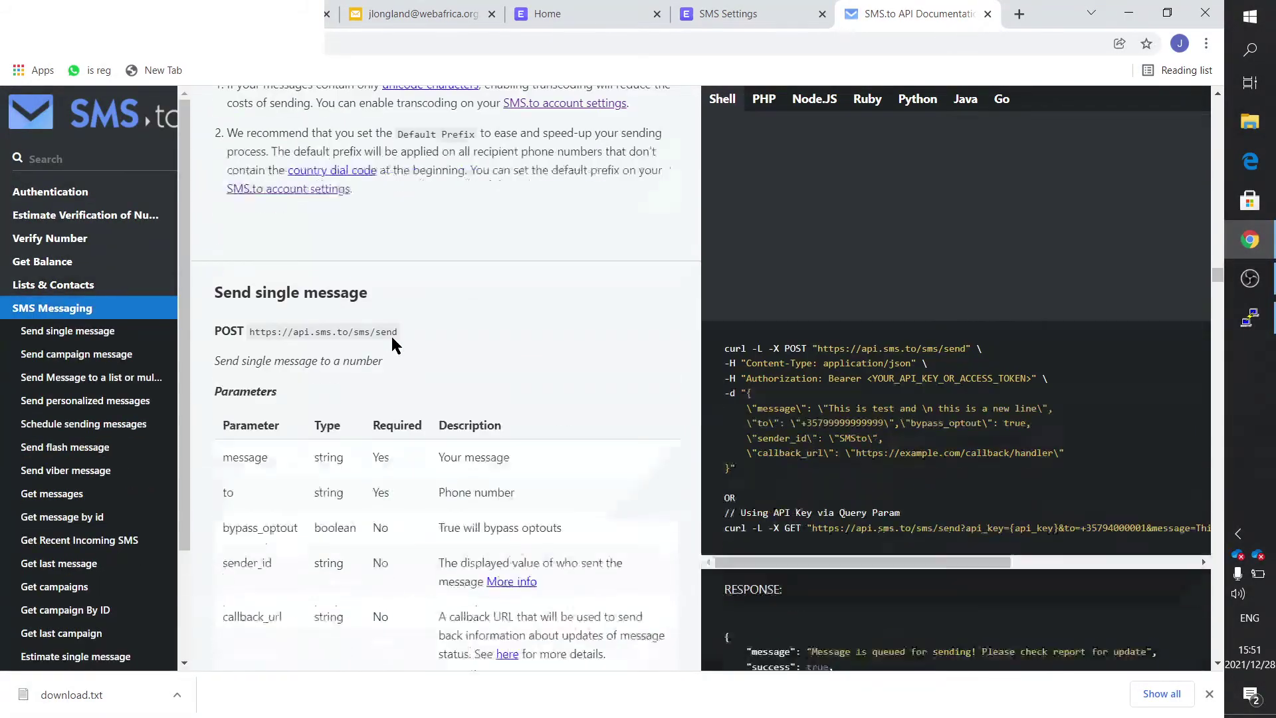
scroll(393, 345, up, 4)
scroll(392, 344, down, 5)
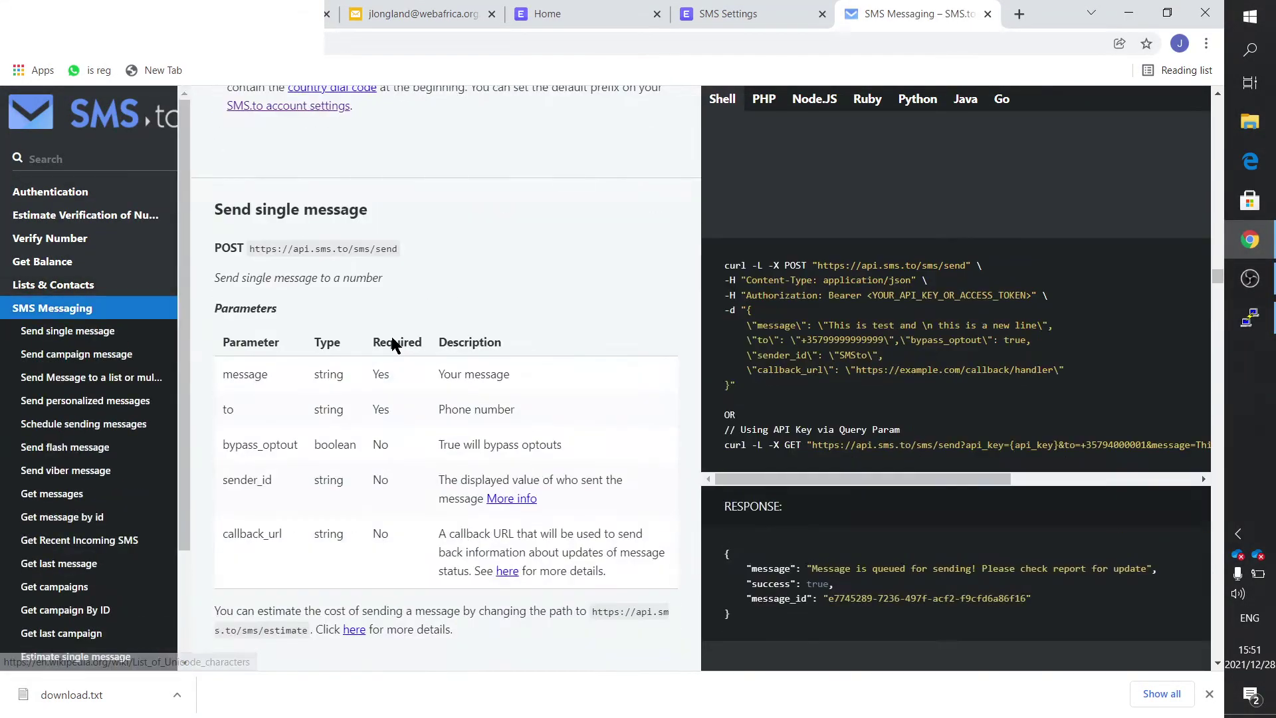
scroll(389, 333, down, 1)
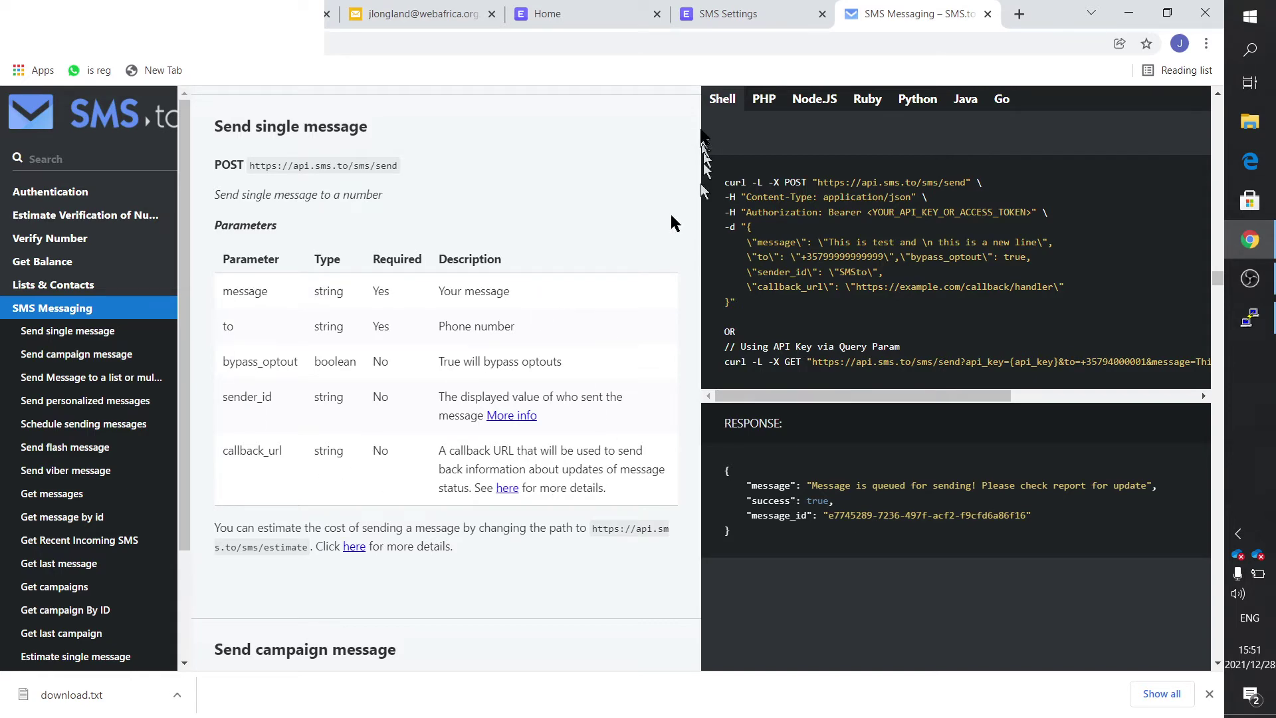
click(724, 20)
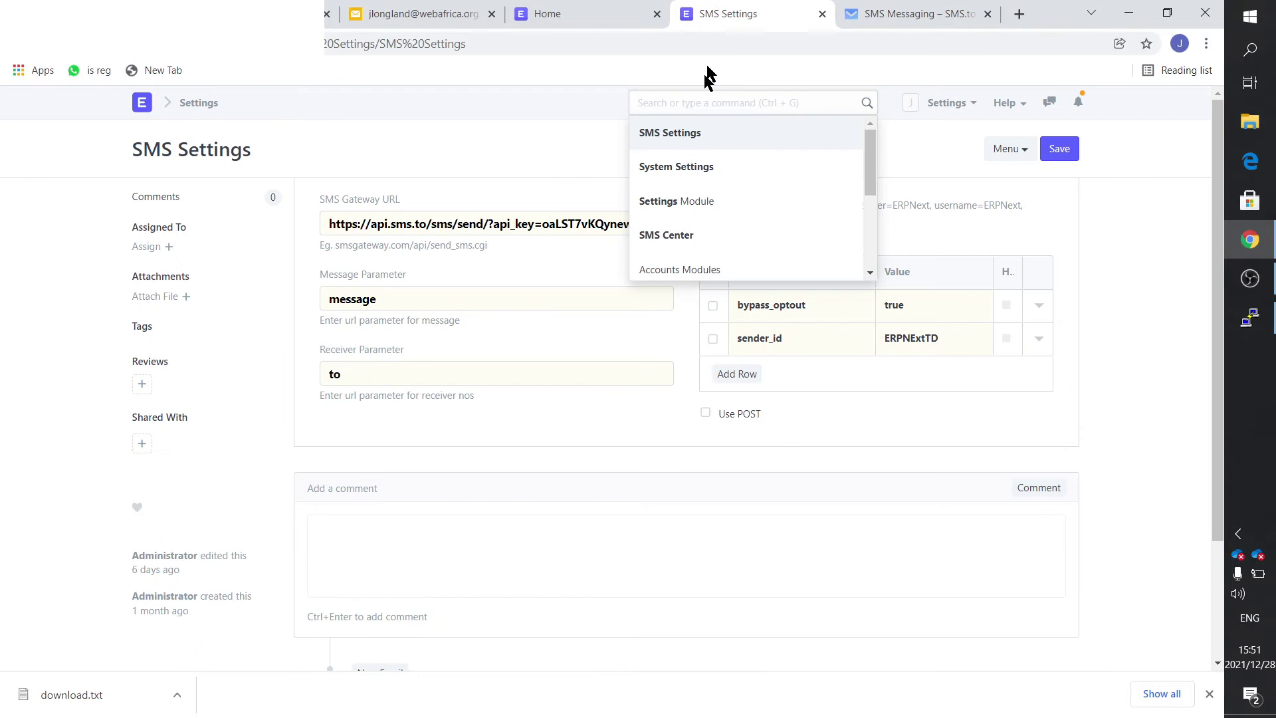
click(586, 162)
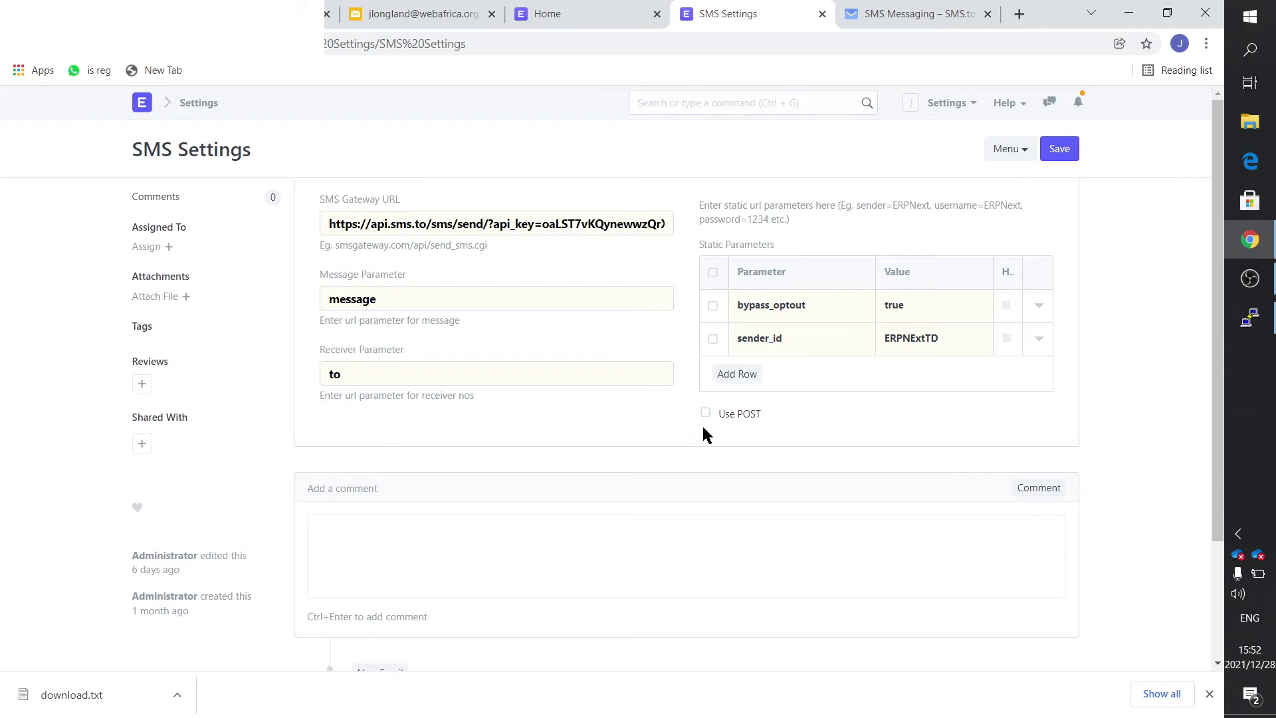
click(603, 223)
mouse_move(899, 16)
click(605, 225)
click(602, 226)
click(715, 101)
Step: Open SMS Center from an 'sms' search and send the 'Here is your OTP for login' message
text(sms)
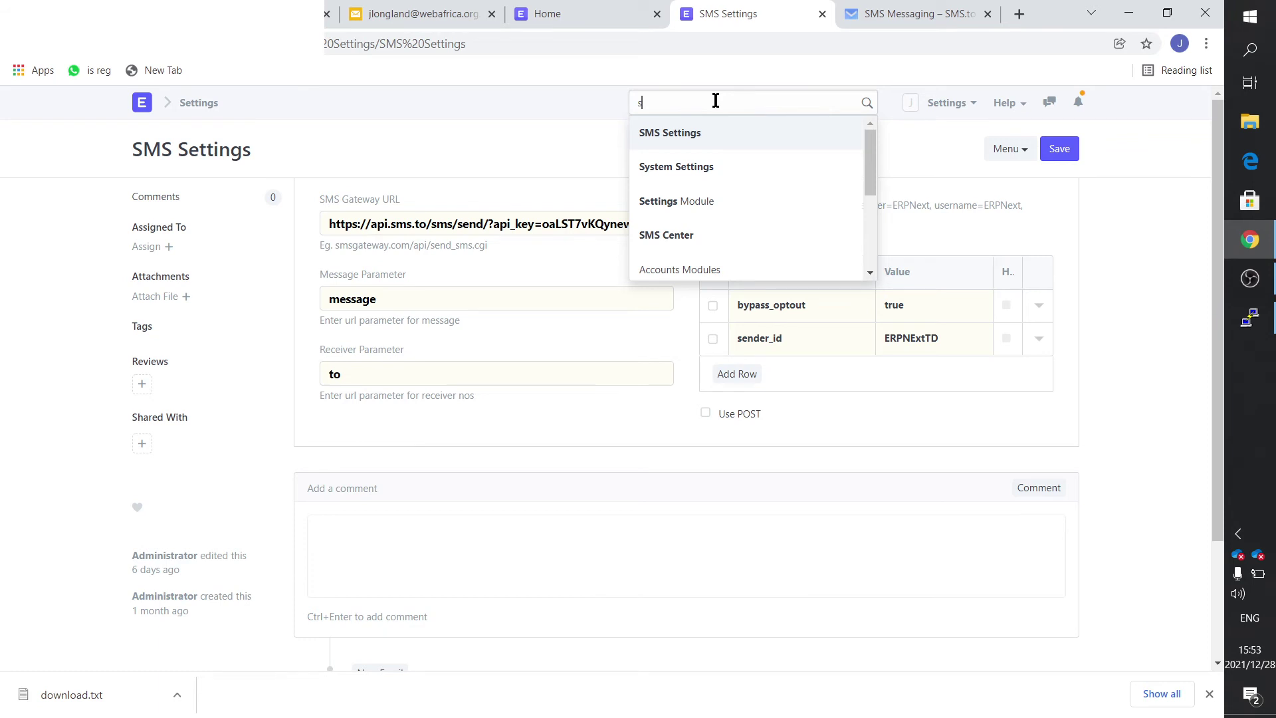
click(711, 234)
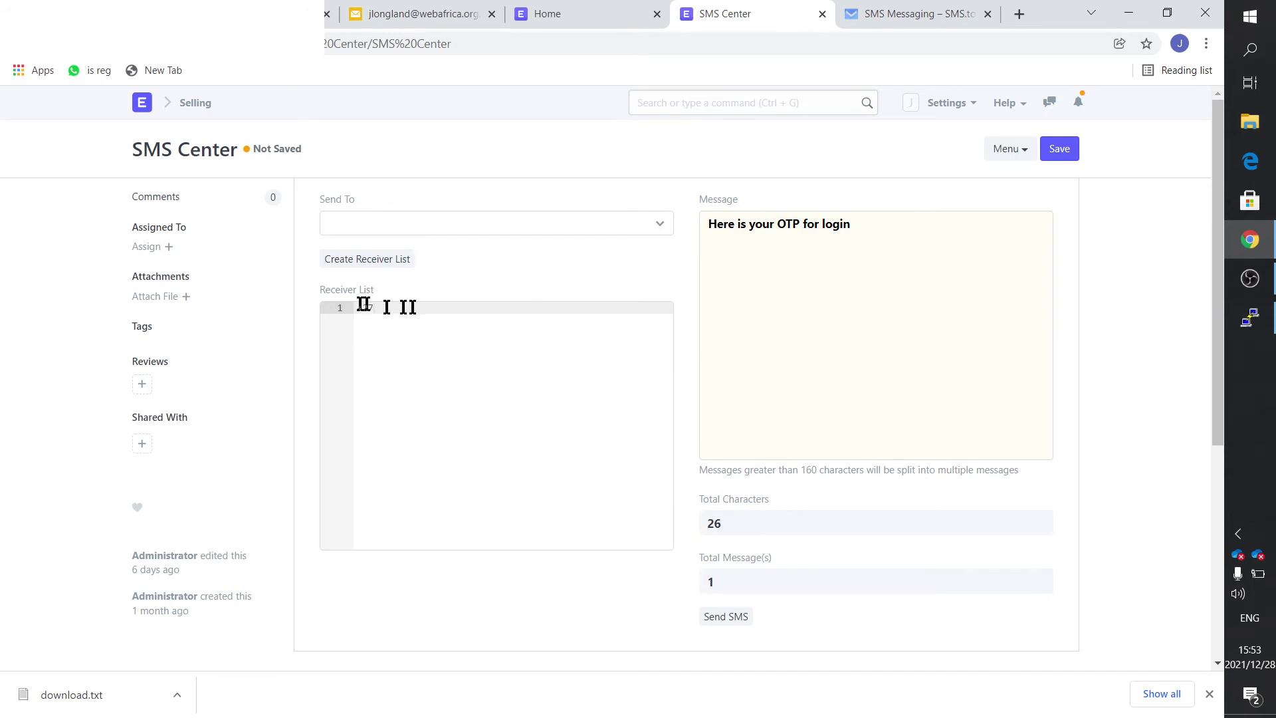
click(726, 618)
click(893, 20)
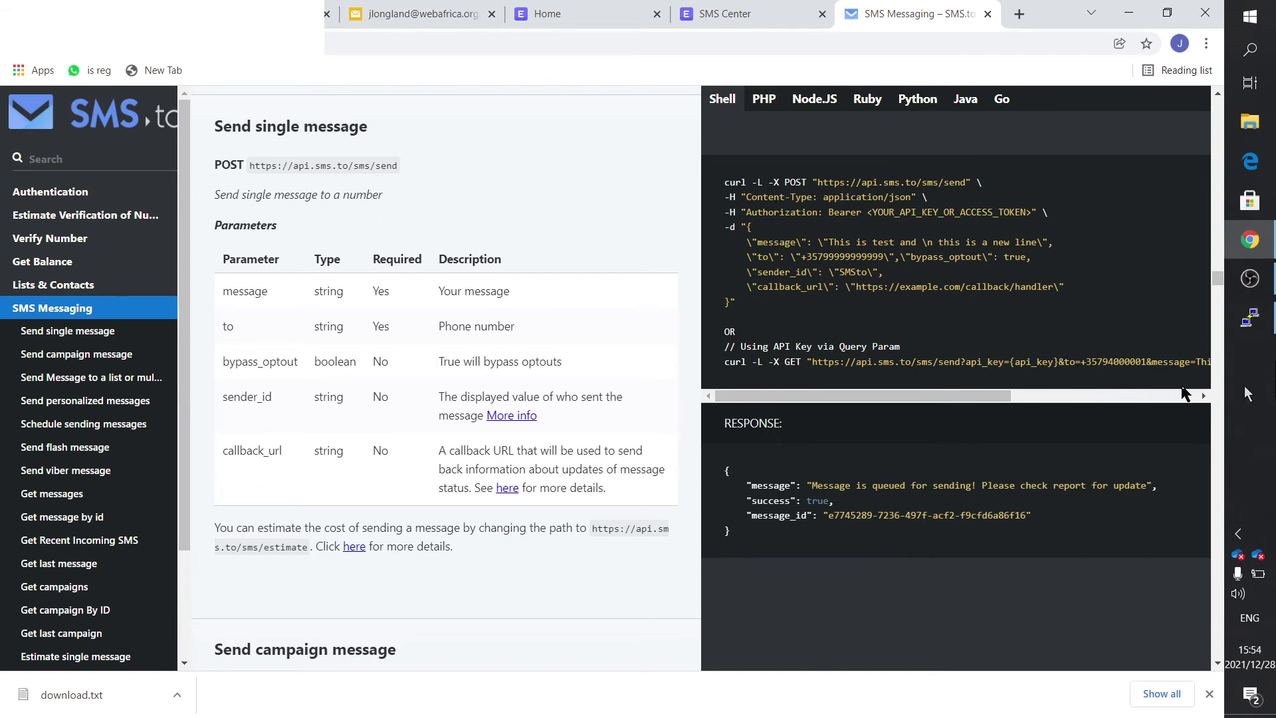
mouse_move(1254, 317)
click(716, 14)
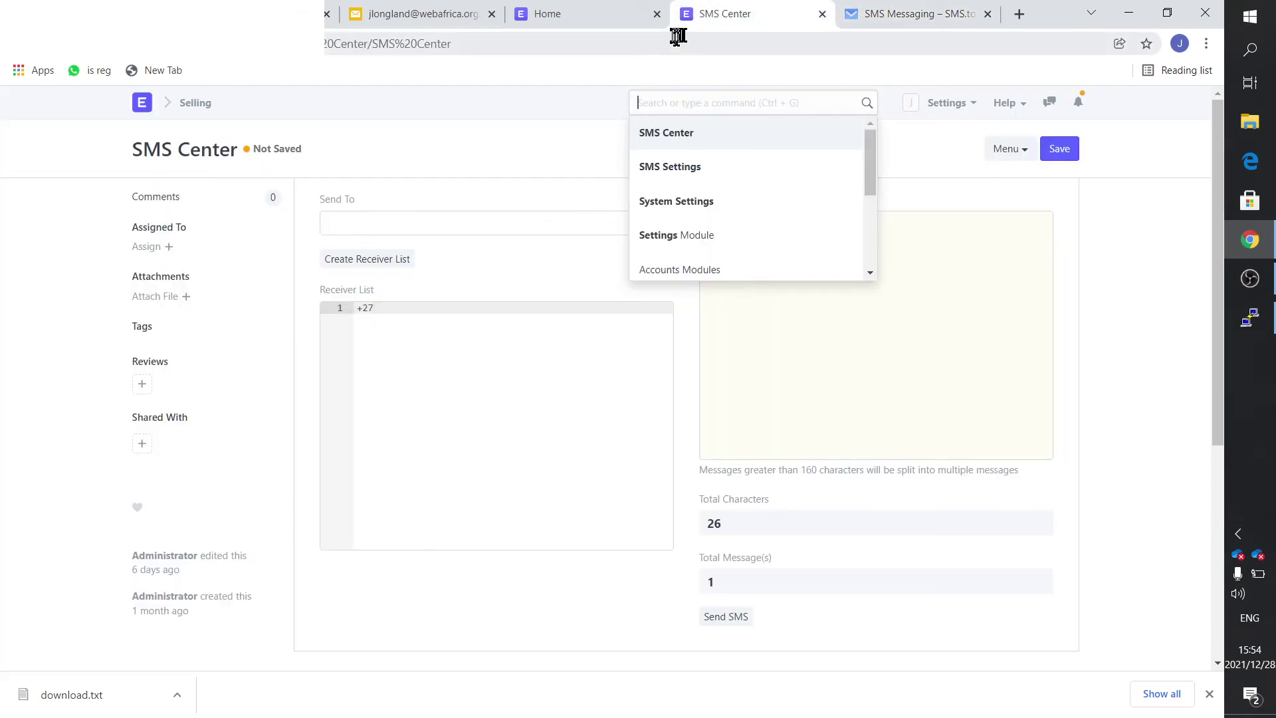
Step: Reopen SMS Settings from the awesome bar suggestions
click(707, 174)
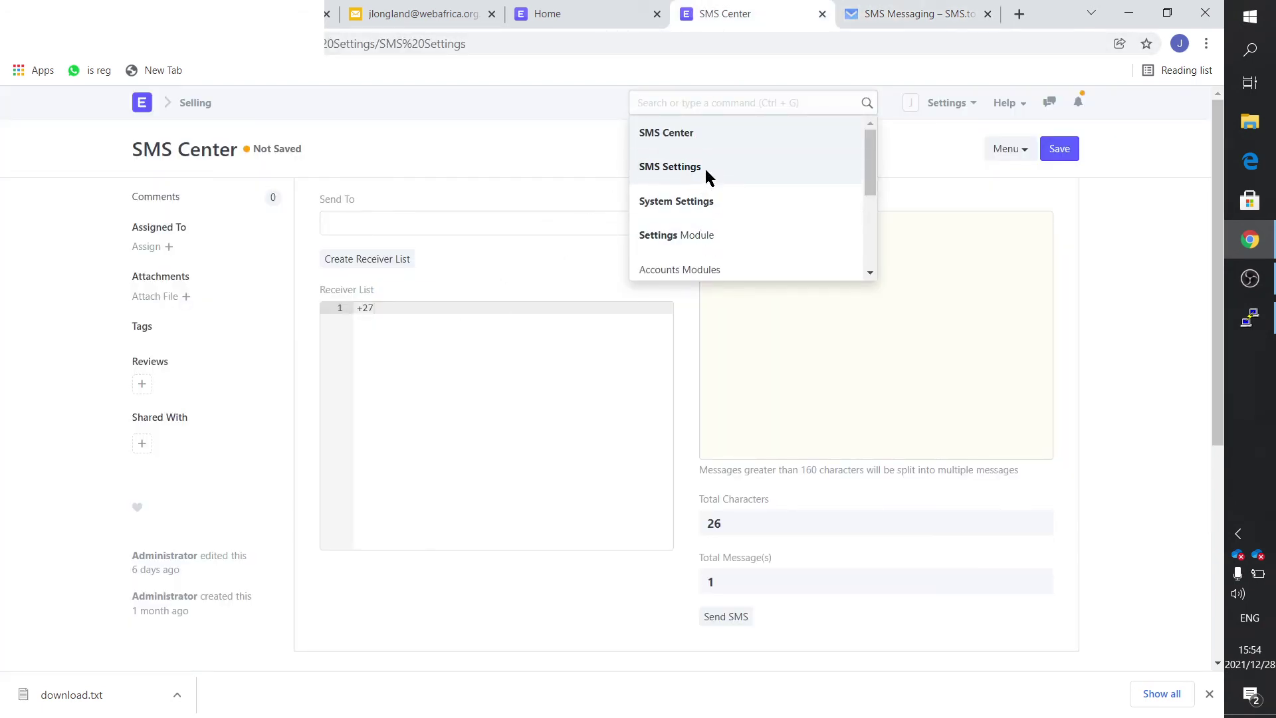